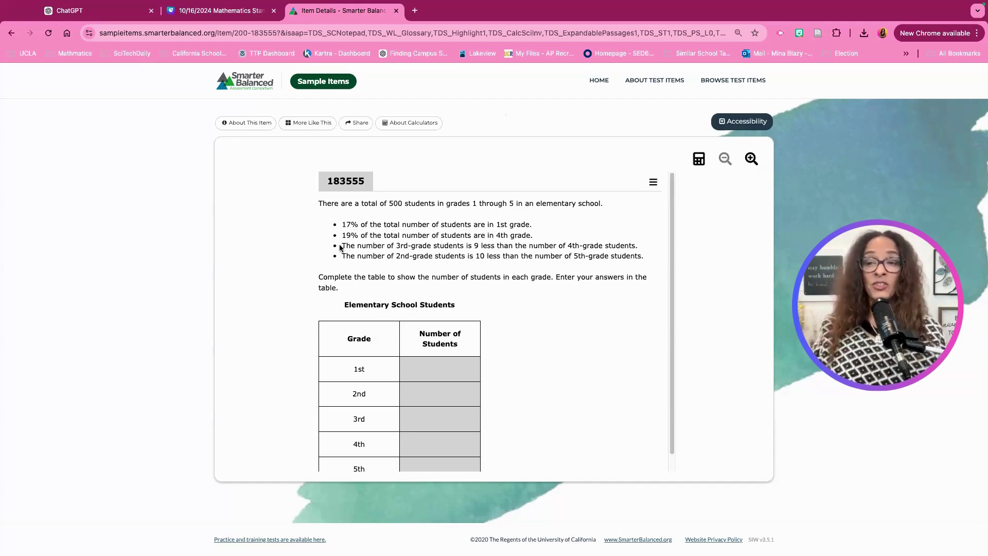
Switch to ChatGPT and delete the duplicate "MP 8" near the start of the drafted prompt
{"action": "scroll", "coordinate": [370, 257], "scroll_direction": "down", "scroll_amount": 1}
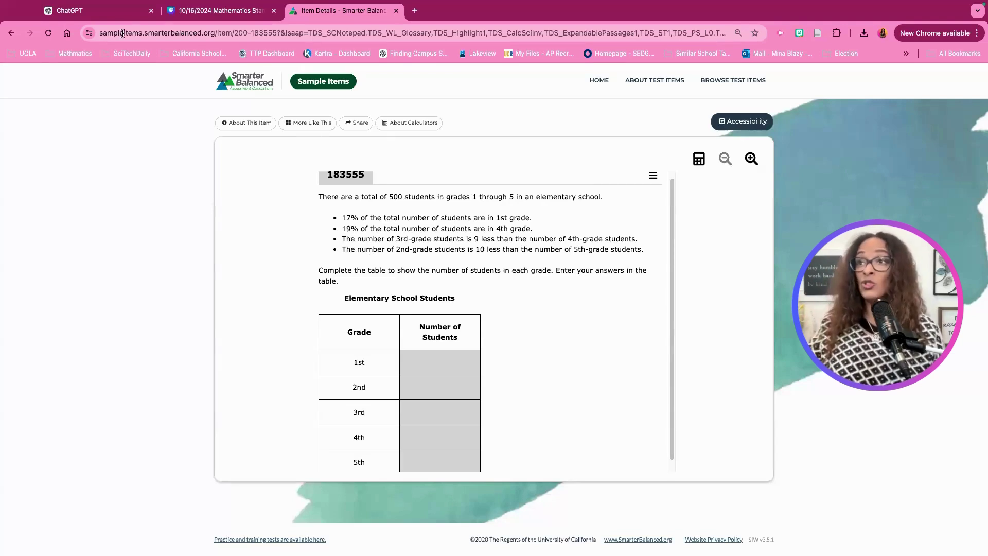
{"action": "left_click", "coordinate": [80, 13]}
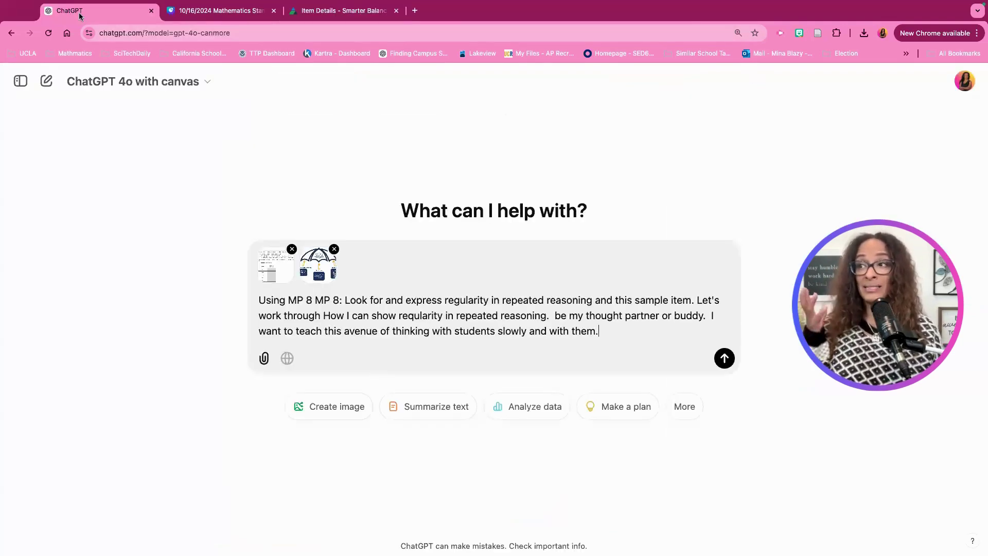
{"action": "left_click", "coordinate": [316, 300]}
{"action": "key", "text": "BackSpace"}
{"action": "key", "text": "BackSpace"}
{"action": "key", "text": "BackSpace"}
{"action": "key", "text": "BackSpace"}
{"action": "key", "text": "BackSpace"}
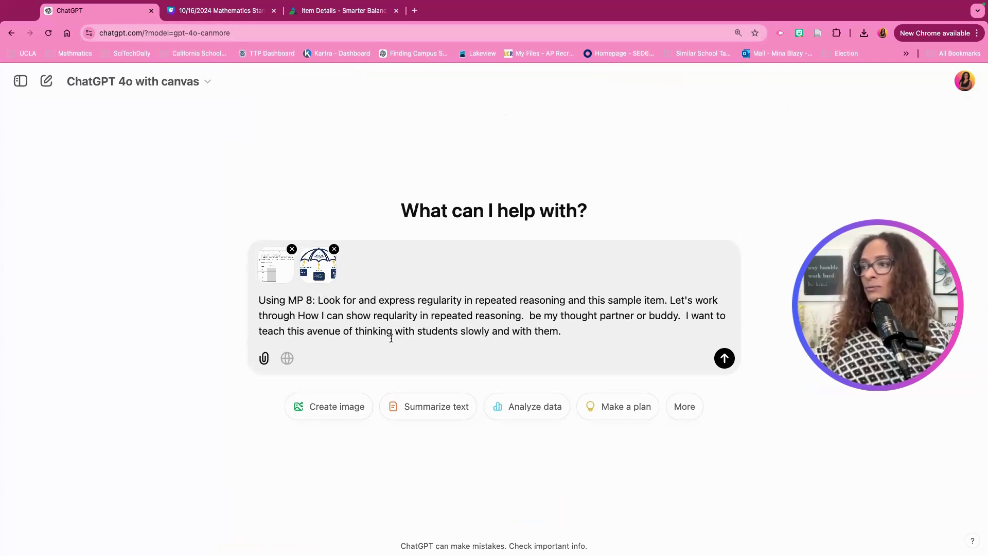
Add "let's start by breaking this down together. What would be the first part?" to the end of the prompt and send it
{"action": "left_click", "coordinate": [576, 332]}
{"action": "type", "text": "let"}
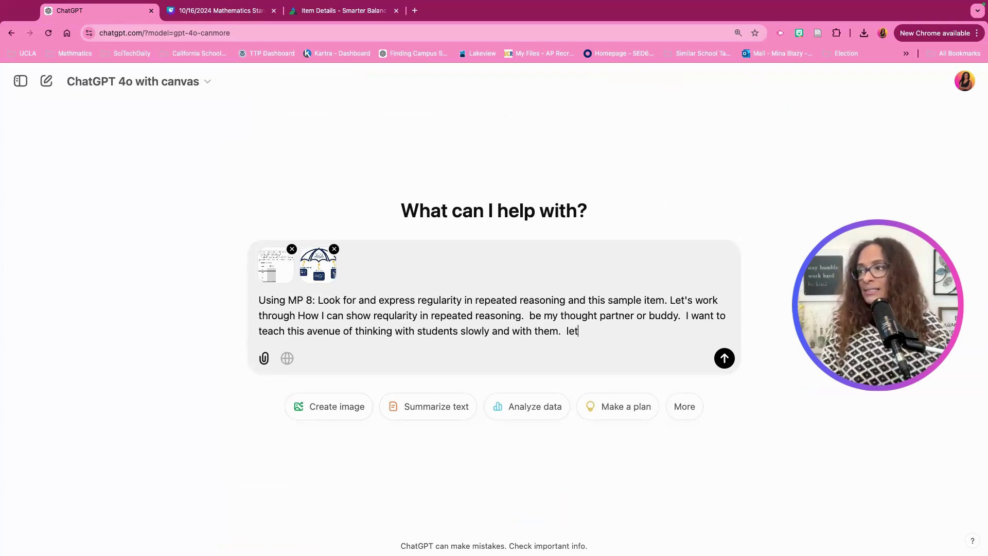
{"action": "type", "text": "'s start by"}
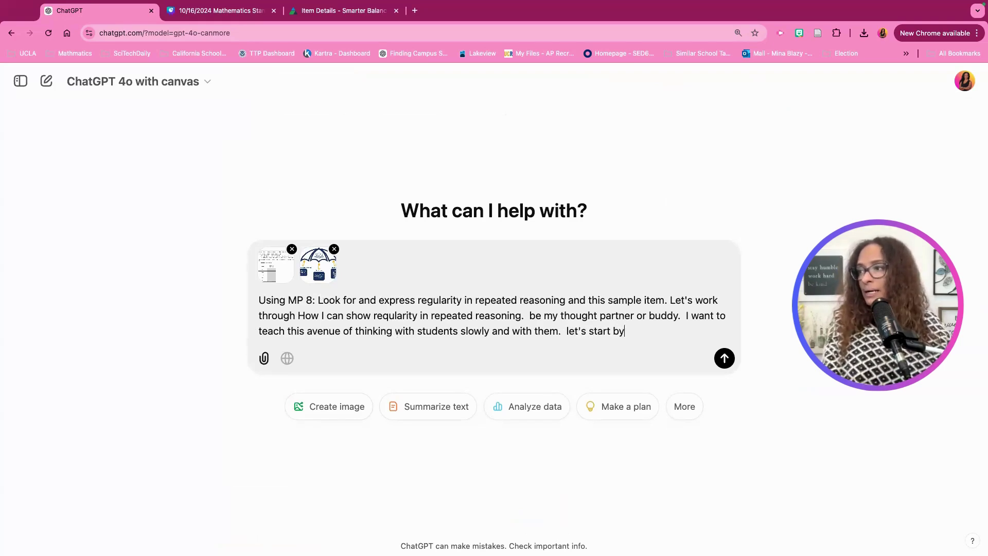
{"action": "type", "text": " breaking this dow"}
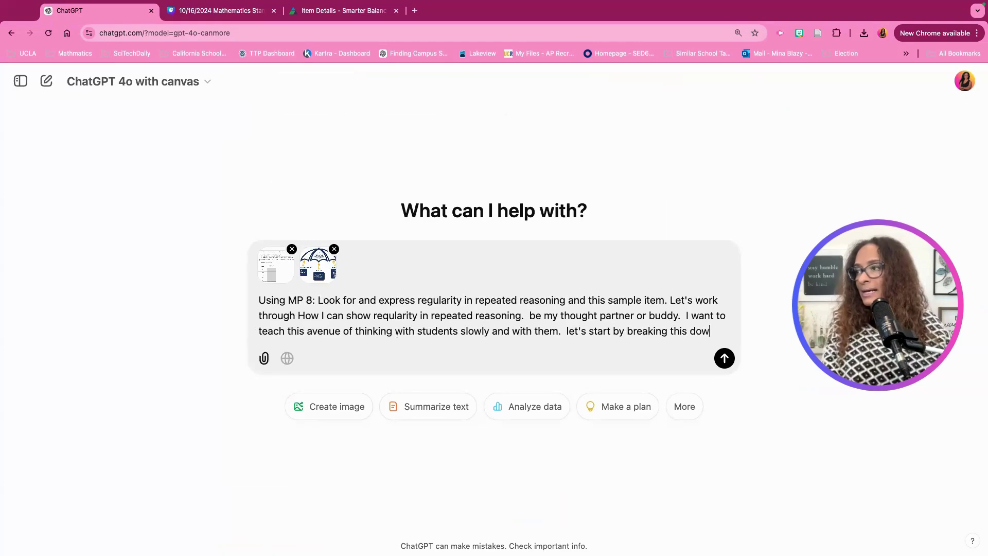
{"action": "type", "text": "n together"}
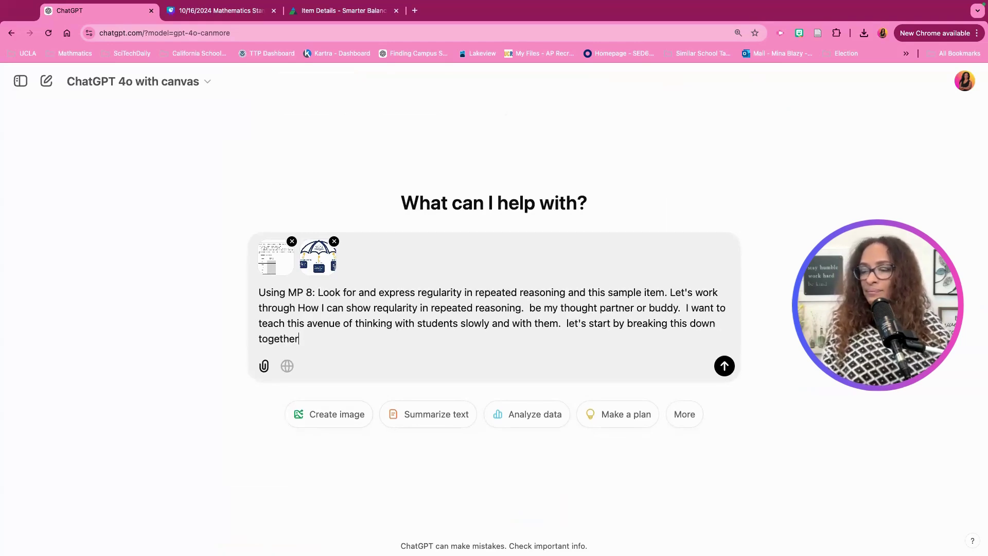
{"action": "type", "text": ".  What wou"}
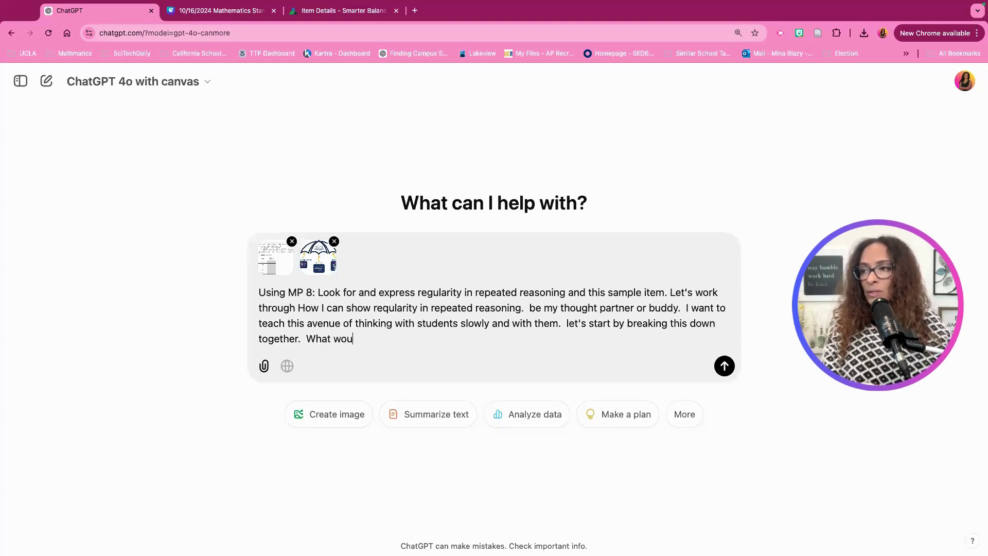
{"action": "type", "text": "ld be the first part"}
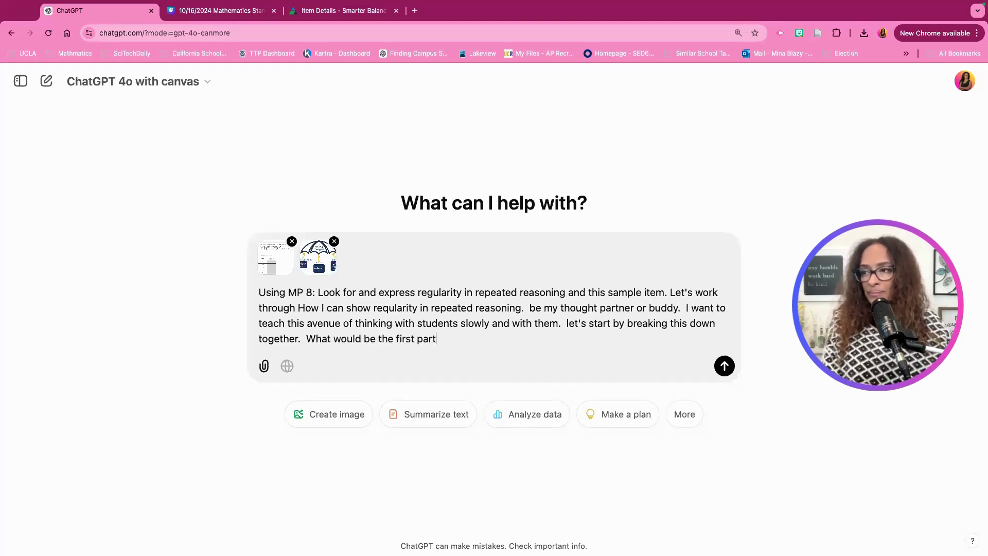
{"action": "type", "text": "?"}
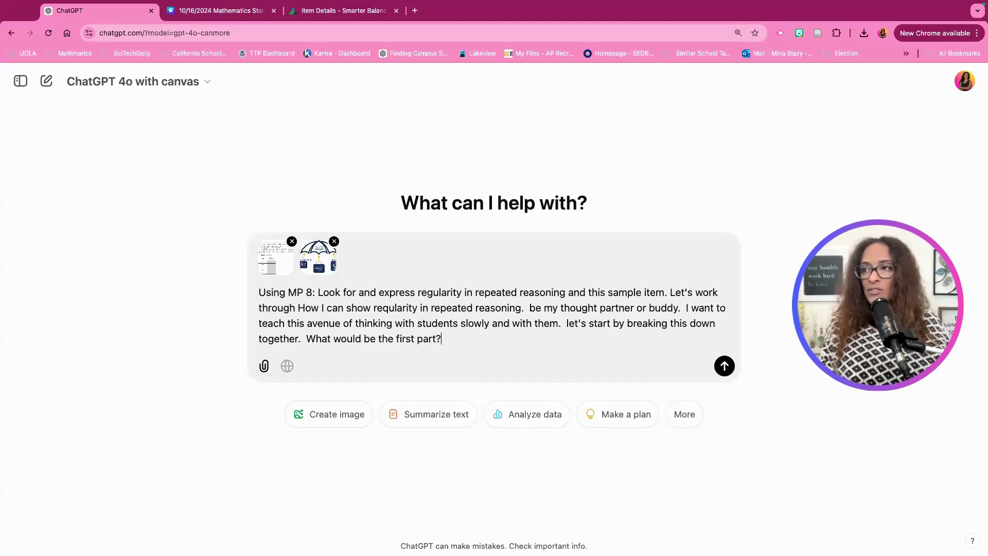
{"action": "left_click", "coordinate": [725, 366]}
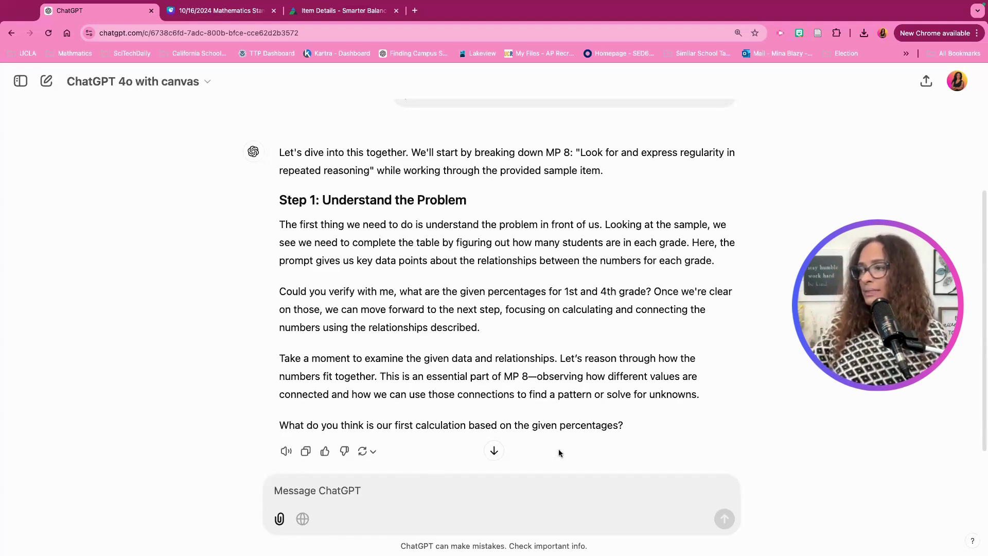
Begin a reply to the Step 1 response with "Great start. assume we answered."
{"action": "scroll", "coordinate": [558, 449], "scroll_direction": "down", "scroll_amount": 1}
{"action": "left_click", "coordinate": [368, 494]}
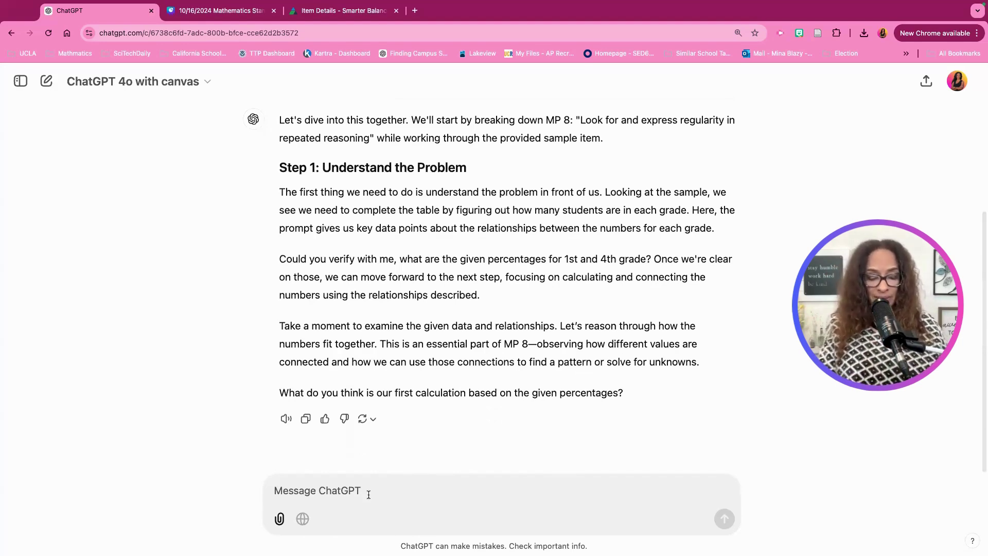
{"action": "type", "text": "Great s"}
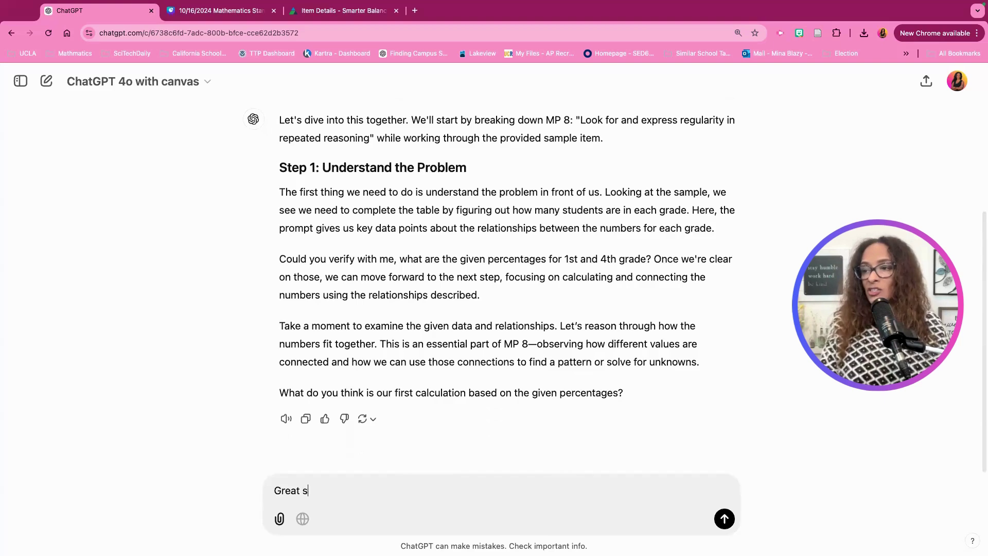
{"action": "type", "text": "tart. "}
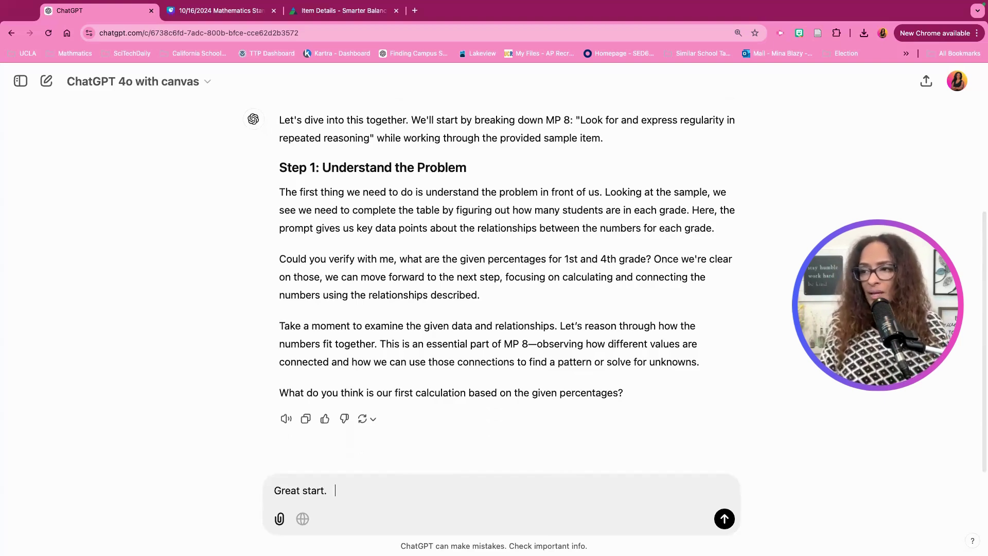
{"action": "type", "text": "whe"}
{"action": "key", "text": "BackSpace"}
{"action": "key", "text": "BackSpace"}
{"action": "key", "text": "BackSpace"}
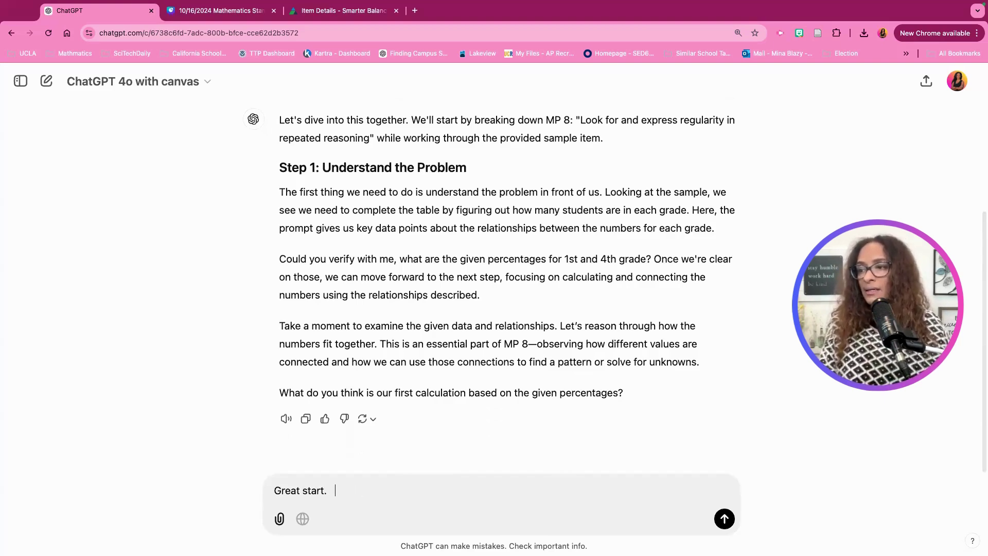
{"action": "type", "text": "assume we a"}
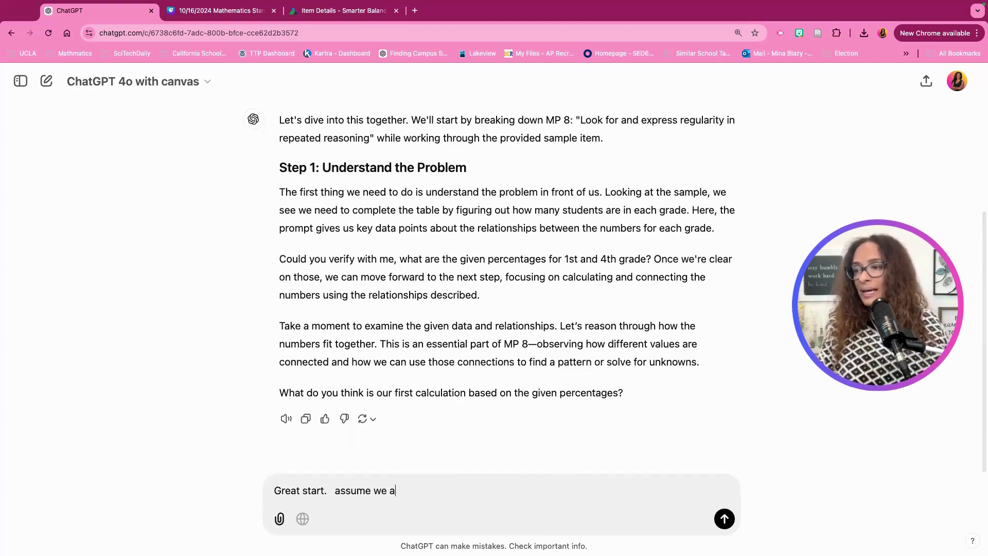
{"action": "type", "text": "nswered. "}
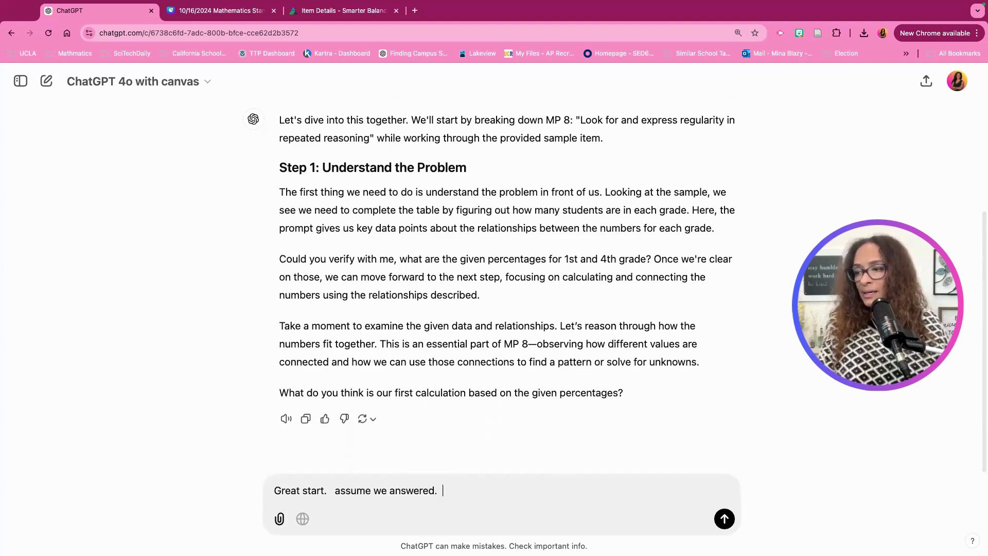
Complete the reply with "go ahead and answer you own questions above as if the students did this." and send it
{"action": "type", "text": "go ahead and "}
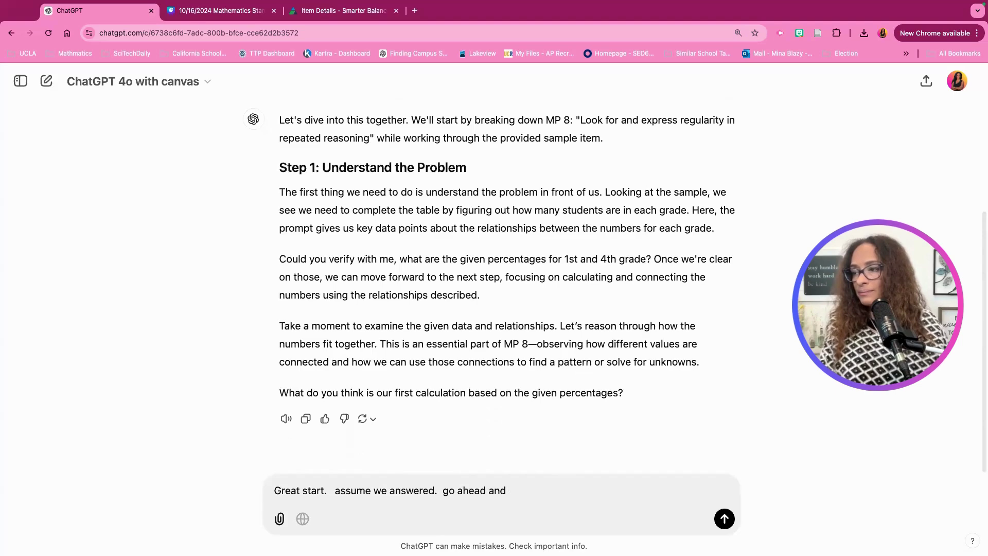
{"action": "type", "text": "answer you ow"}
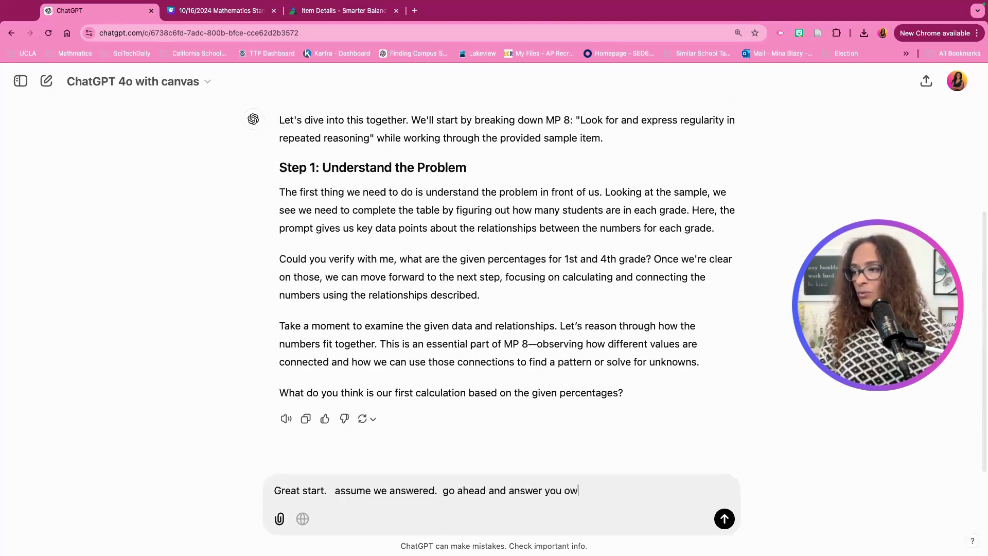
{"action": "type", "text": "n questions "}
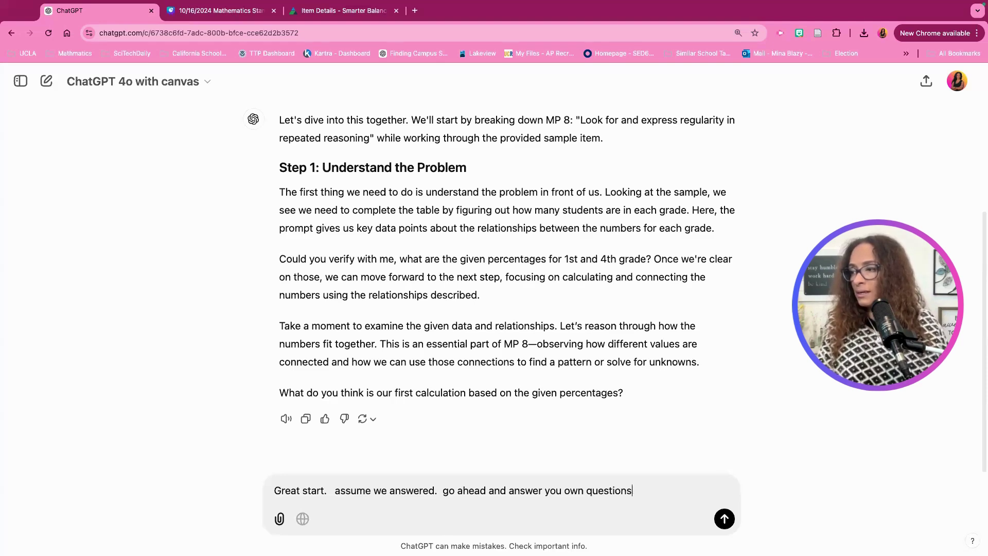
{"action": "type", "text": "it"}
{"action": "key", "text": "BackSpace"}
{"action": "key", "text": "BackSpace"}
{"action": "type", "text": "abo"}
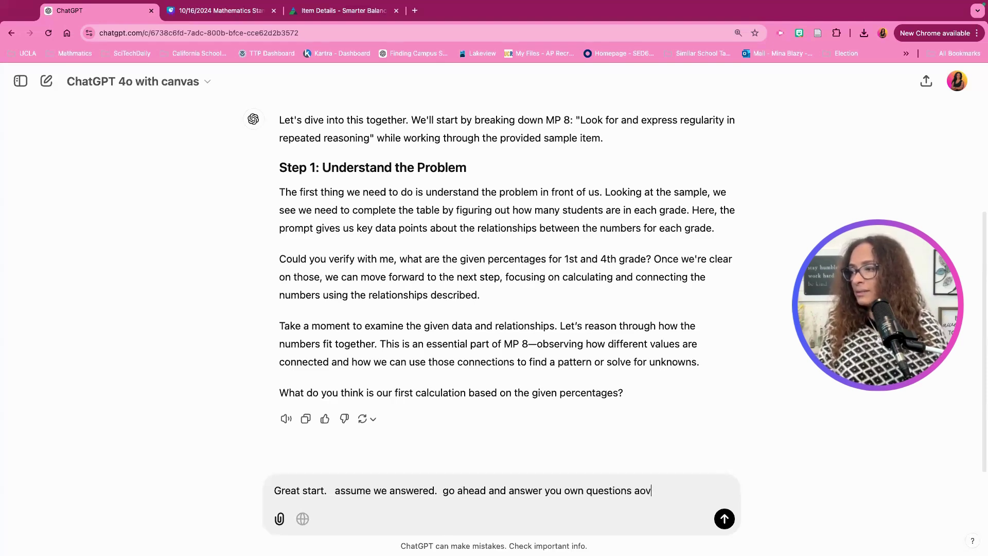
{"action": "key", "text": "BackSpace"}
{"action": "type", "text": "ove as if the cl"}
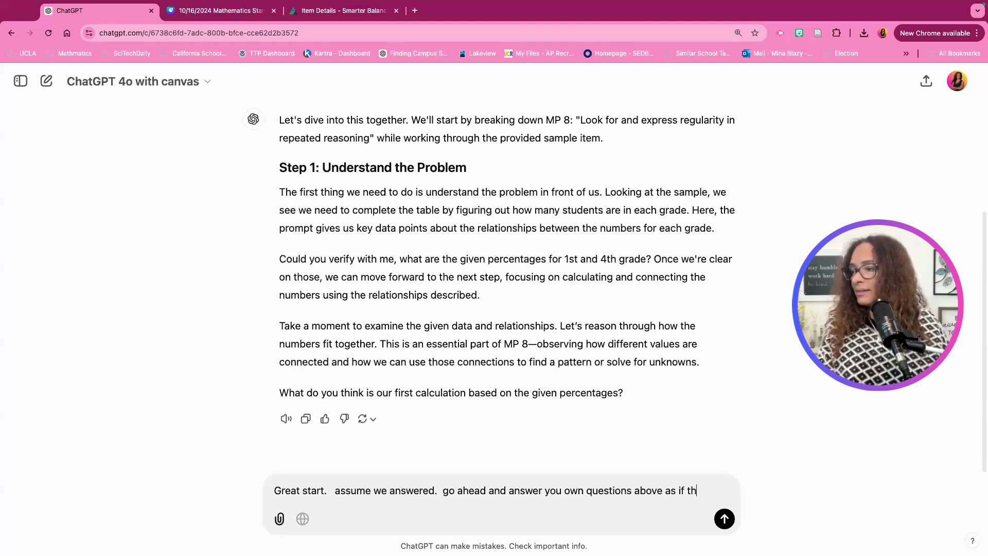
{"action": "key", "text": "BackSpace"}
{"action": "key", "text": "BackSpace"}
{"action": "type", "text": "stuyd"}
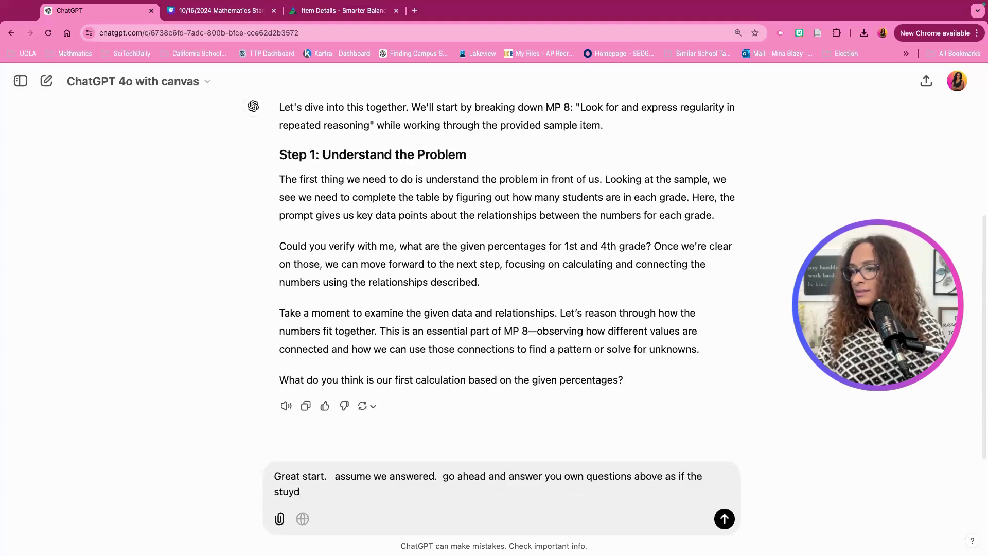
{"action": "key", "text": "BackSpace"}
{"action": "key", "text": "BackSpace"}
{"action": "type", "text": "dent"}
{"action": "type", "text": "id th"}
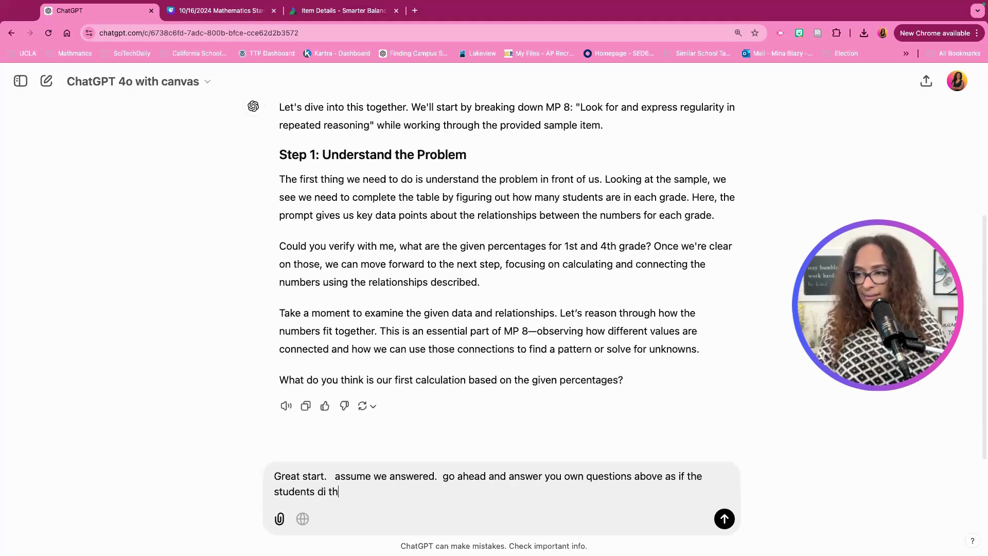
{"action": "key", "text": "BackSpace"}
{"action": "key", "text": "BackSpace"}
{"action": "key", "text": "BackSpace"}
{"action": "key", "text": "BackSpace"}
{"action": "type", "text": "d thj"}
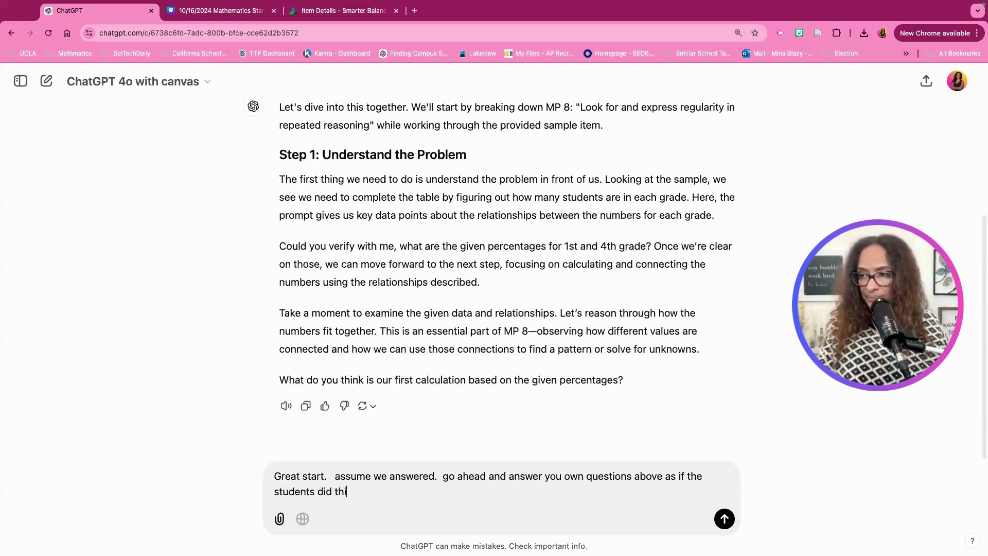
{"action": "type", "text": "s"}
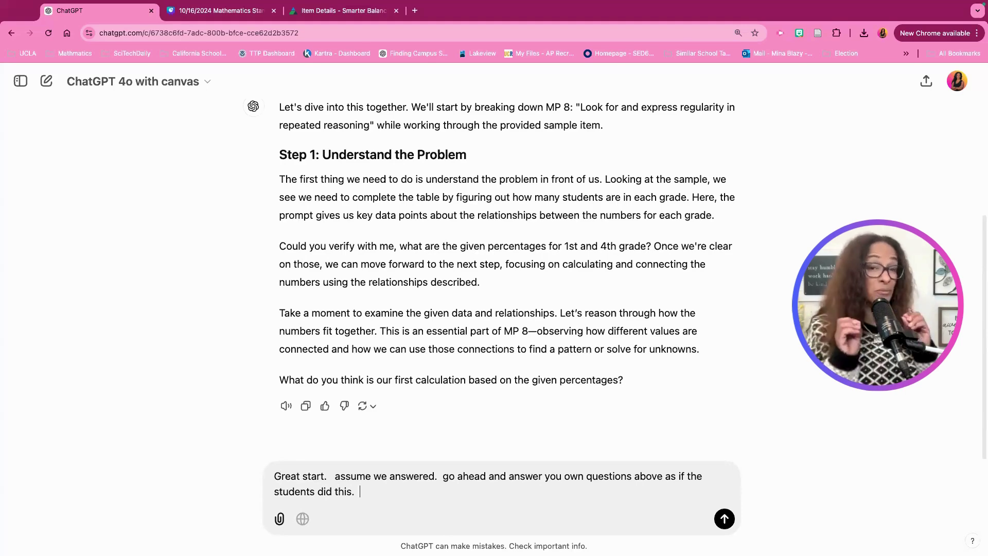
{"action": "type", "text": "."}
{"action": "key", "text": "Return"}
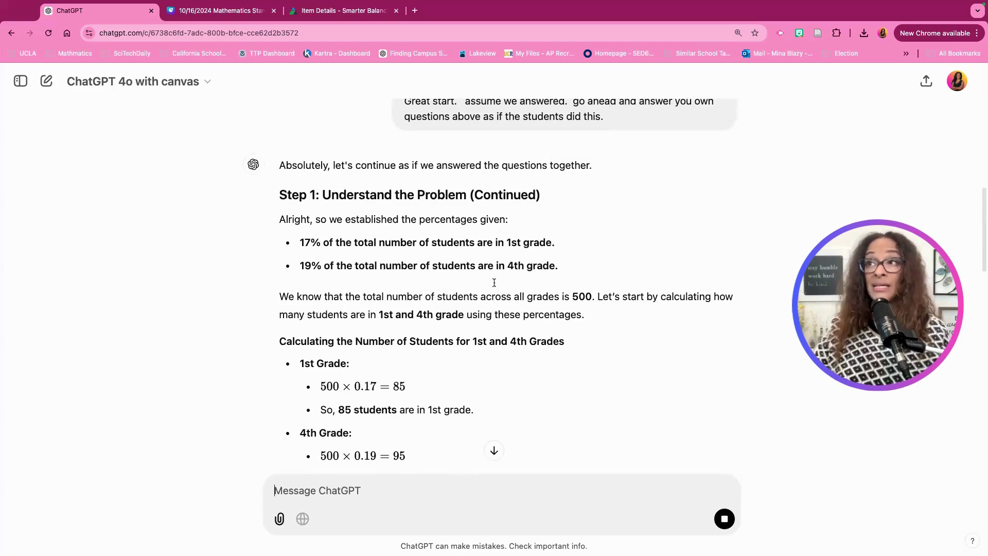
Compare ChatGPT's Step 1 and Step 2 reasoning with the conditions given in the Smarter Balanced sample item
{"action": "key", "text": "super+3"}
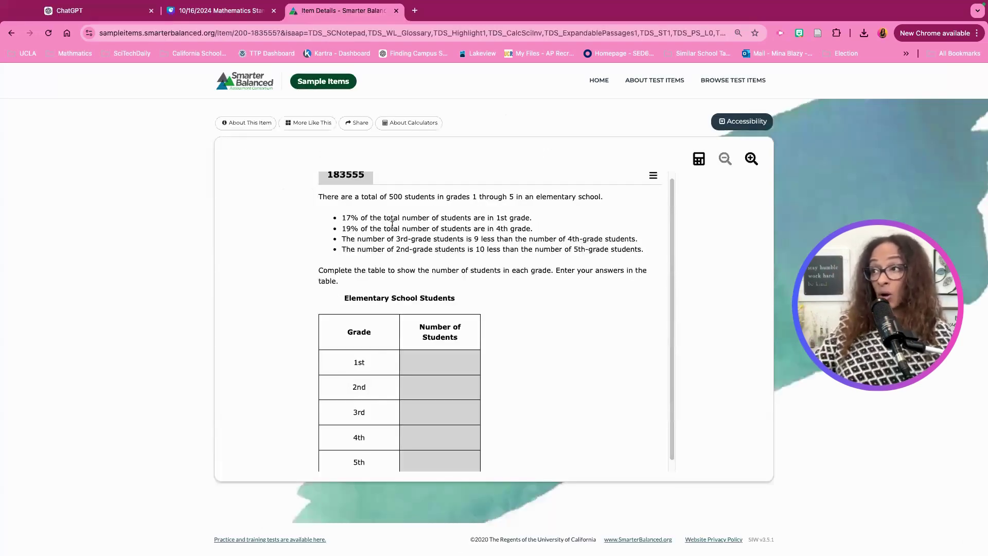
{"action": "left_click", "coordinate": [94, 16]}
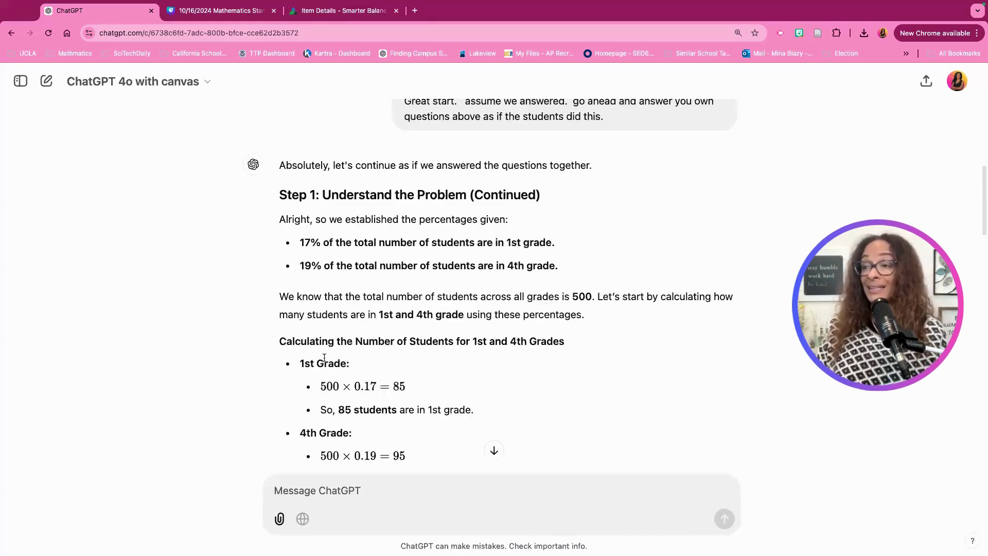
{"action": "scroll", "coordinate": [465, 369], "scroll_direction": "down", "scroll_amount": 3}
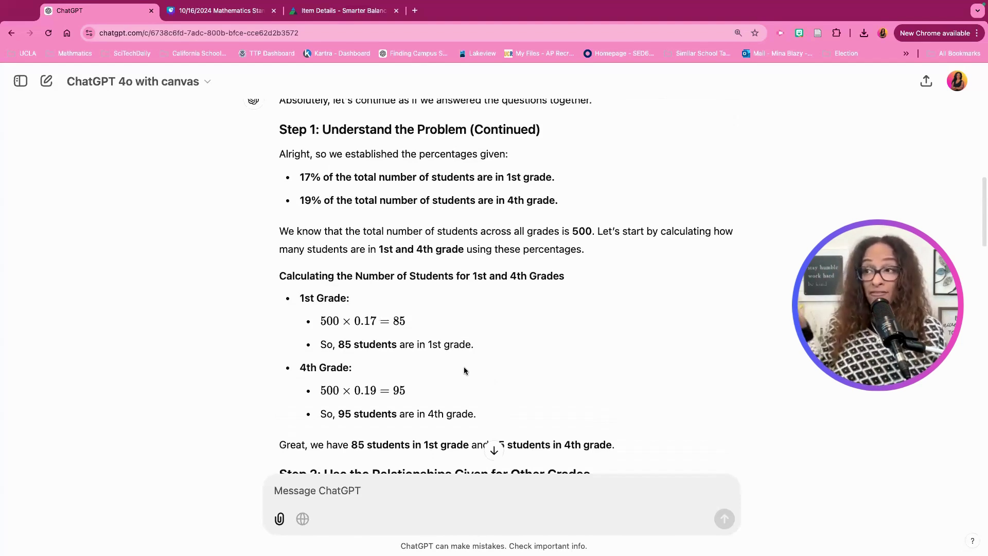
{"action": "left_click", "coordinate": [325, 10]}
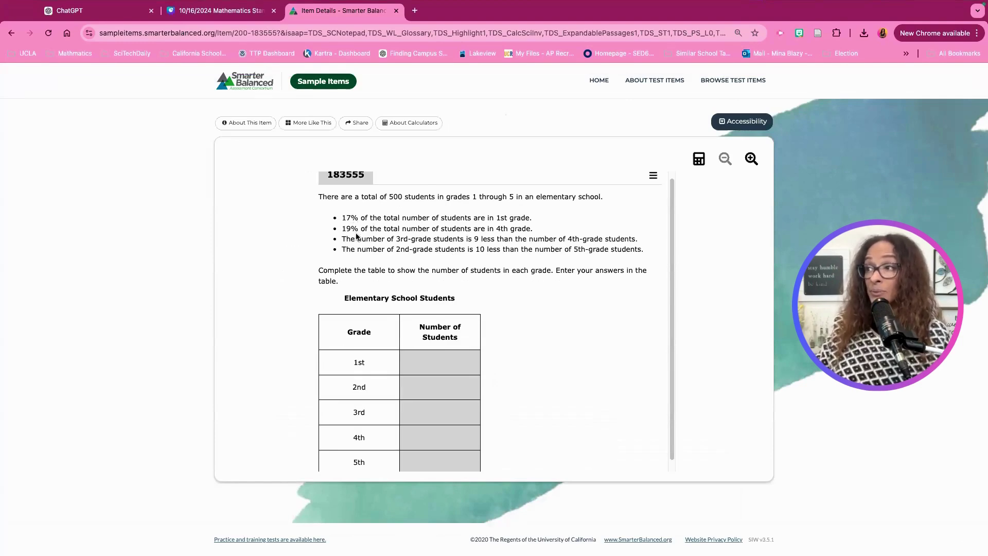
{"action": "left_click", "coordinate": [67, 11]}
{"action": "scroll", "coordinate": [375, 326], "scroll_direction": "down", "scroll_amount": 5}
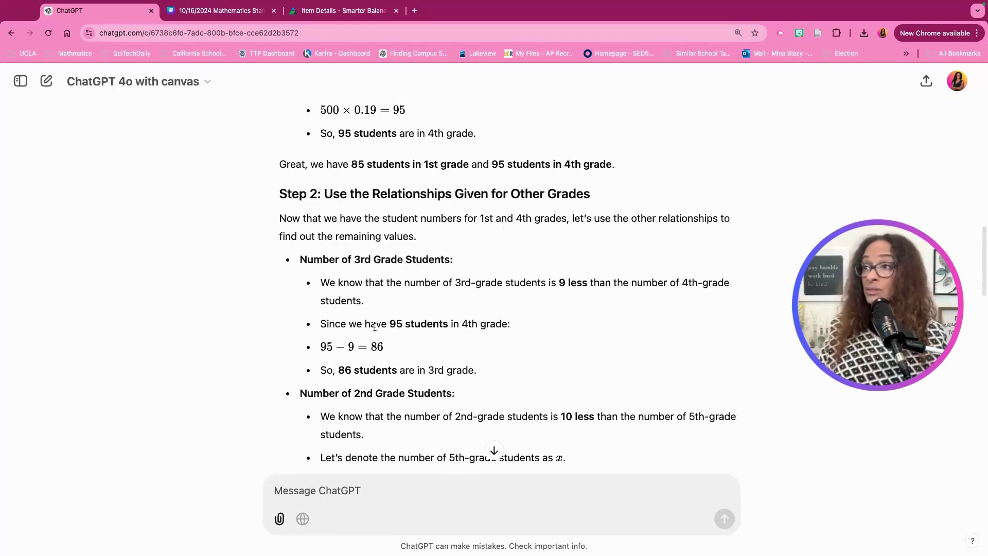
{"action": "scroll", "coordinate": [371, 304], "scroll_direction": "up", "scroll_amount": 1}
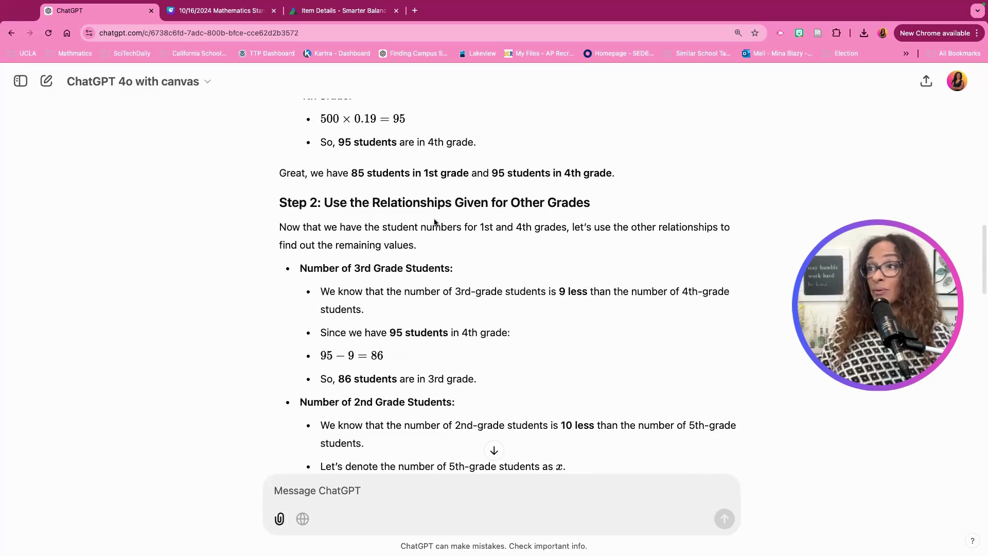
{"action": "left_click", "coordinate": [331, 16]}
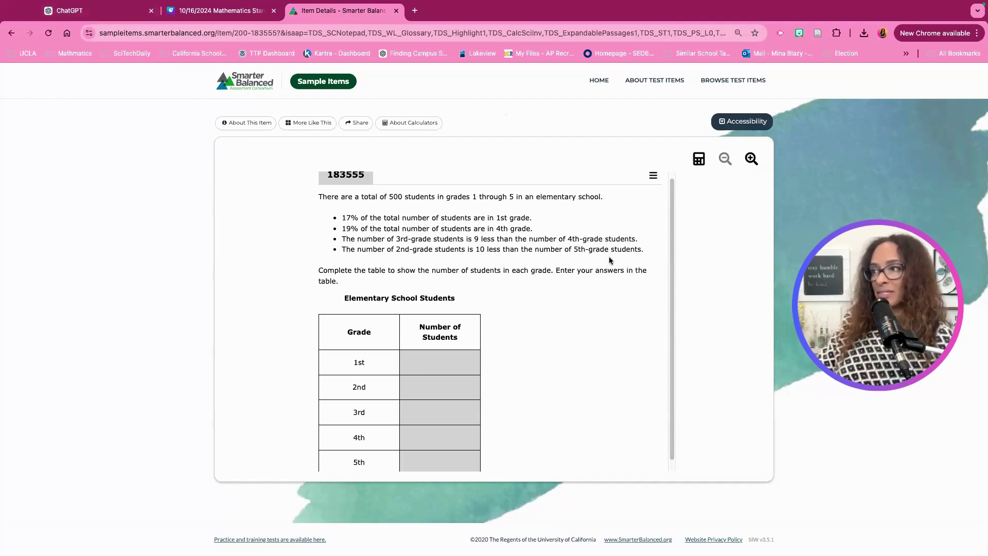
{"action": "left_click", "coordinate": [69, 15]}
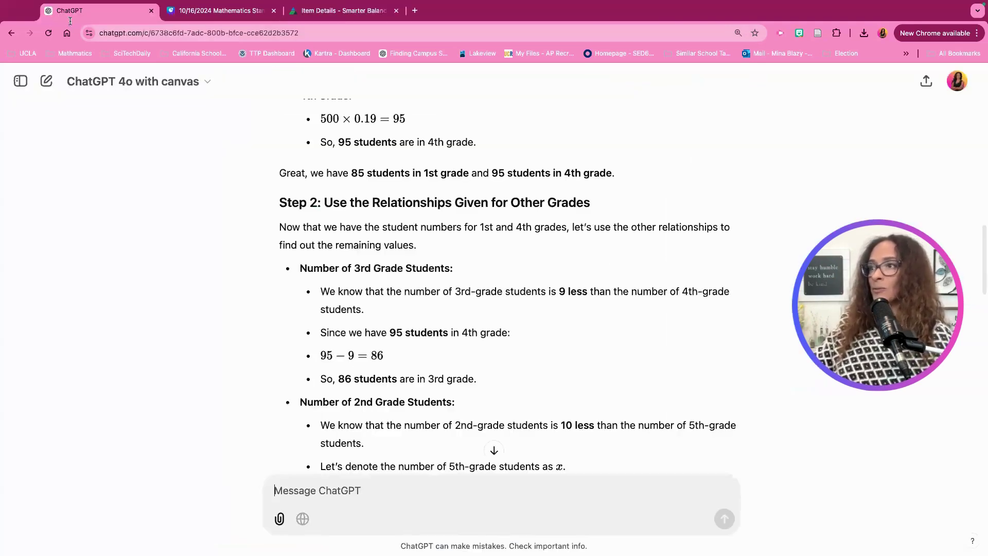
Read ChatGPT's Step 2 relationships and Step 3 equation setup, and compare them with the Smarter Balanced item's conditions and blank table
{"action": "scroll", "coordinate": [471, 299], "scroll_direction": "down", "scroll_amount": 3}
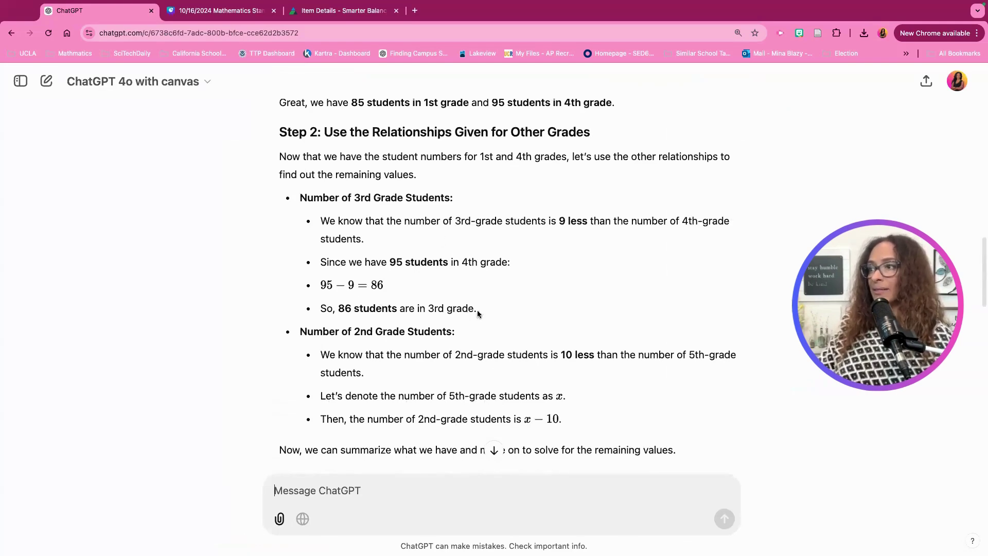
{"action": "scroll", "coordinate": [505, 316], "scroll_direction": "down", "scroll_amount": 1}
{"action": "scroll", "coordinate": [472, 358], "scroll_direction": "down", "scroll_amount": 8}
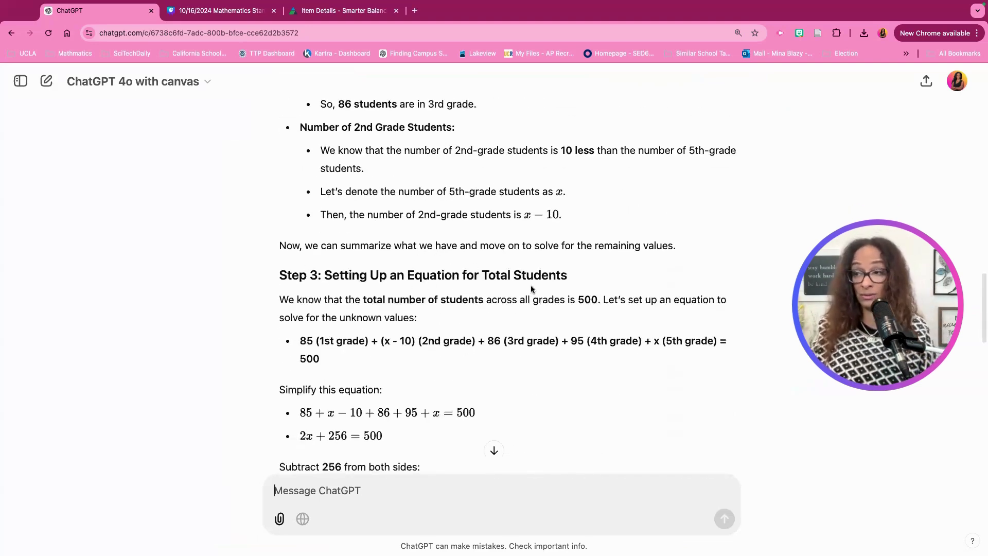
{"action": "left_click", "coordinate": [335, 11]}
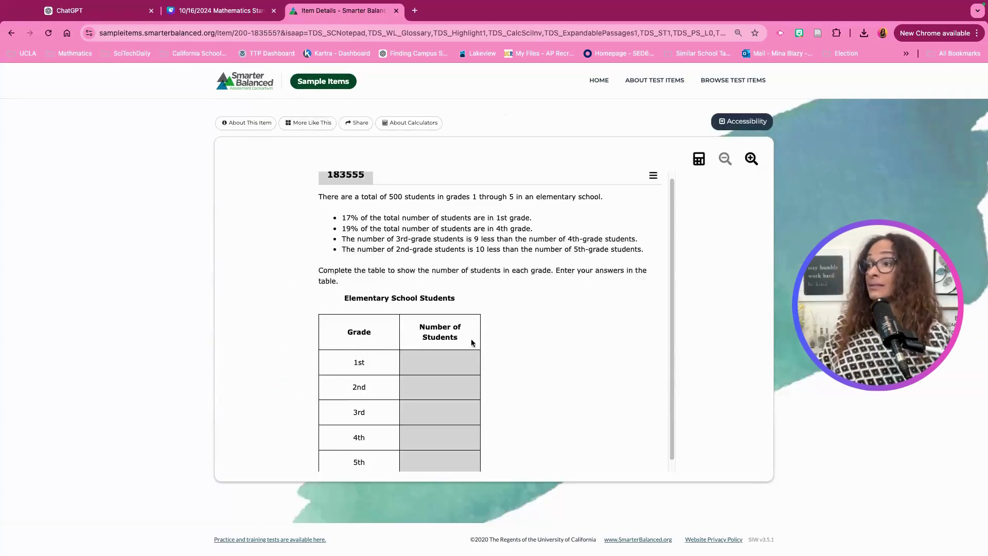
{"action": "scroll", "coordinate": [471, 342], "scroll_direction": "down", "scroll_amount": 1}
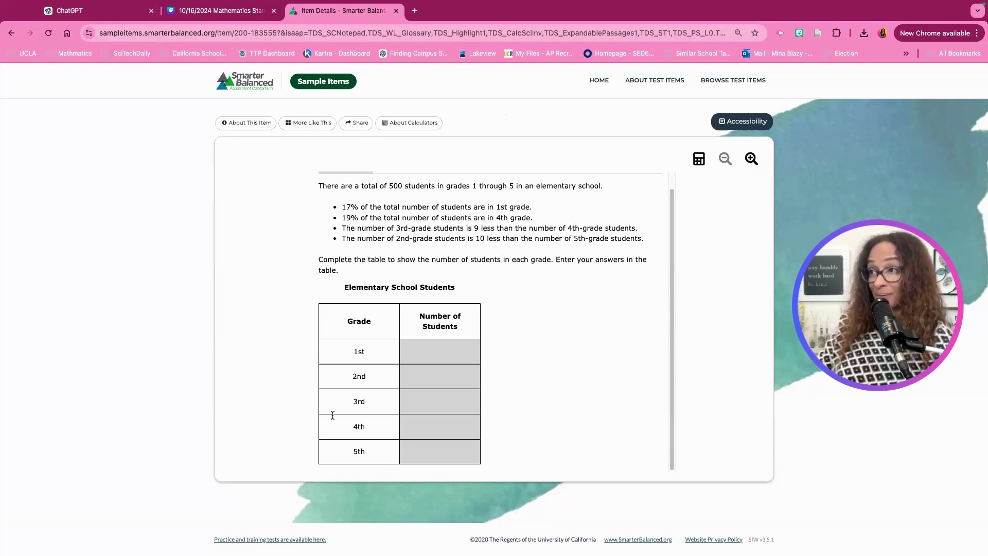
Return to ChatGPT and examine the response from the Step 3 equation solution through the student summary table and Step 5 reflection on MP 8
{"action": "left_click", "coordinate": [88, 14]}
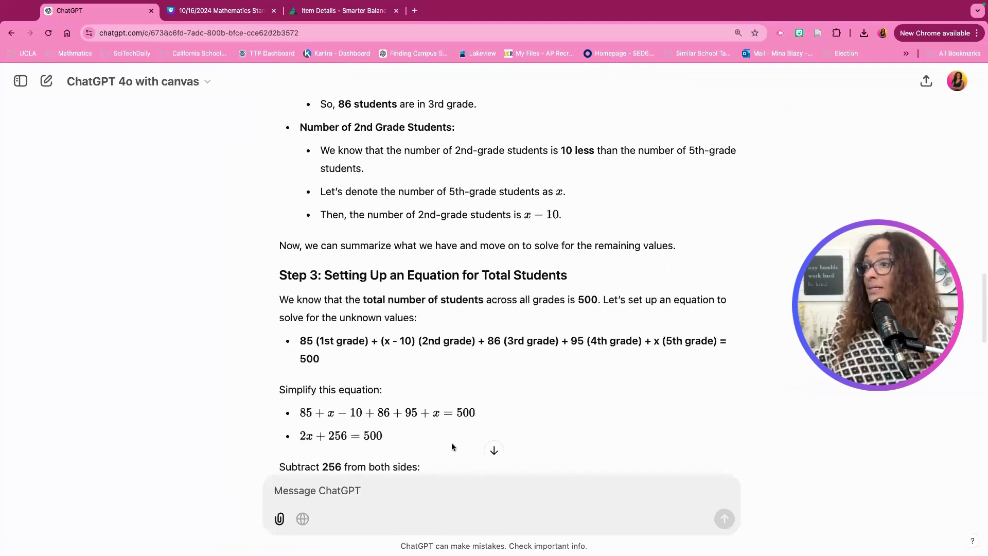
{"action": "scroll", "coordinate": [453, 448], "scroll_direction": "down", "scroll_amount": 3}
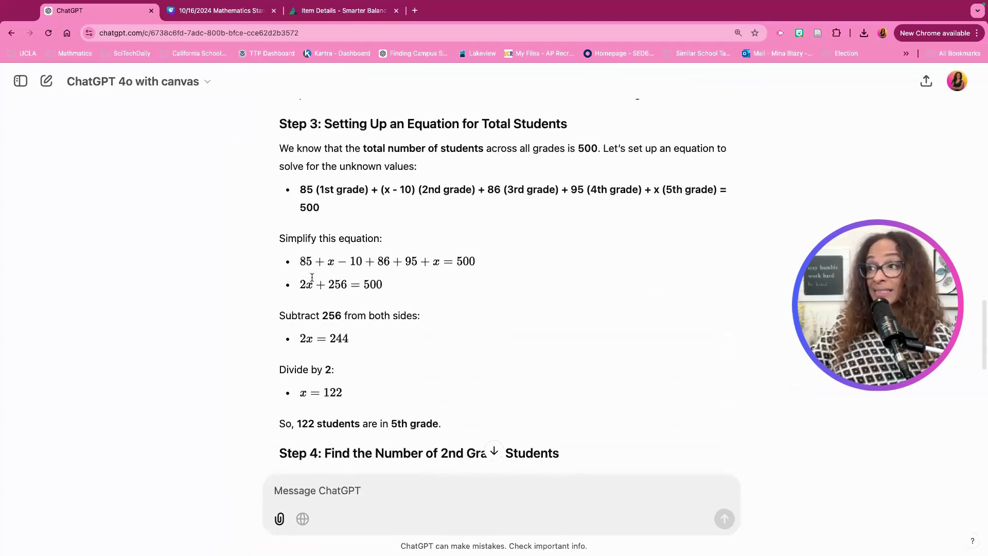
{"action": "scroll", "coordinate": [490, 273], "scroll_direction": "up", "scroll_amount": 5}
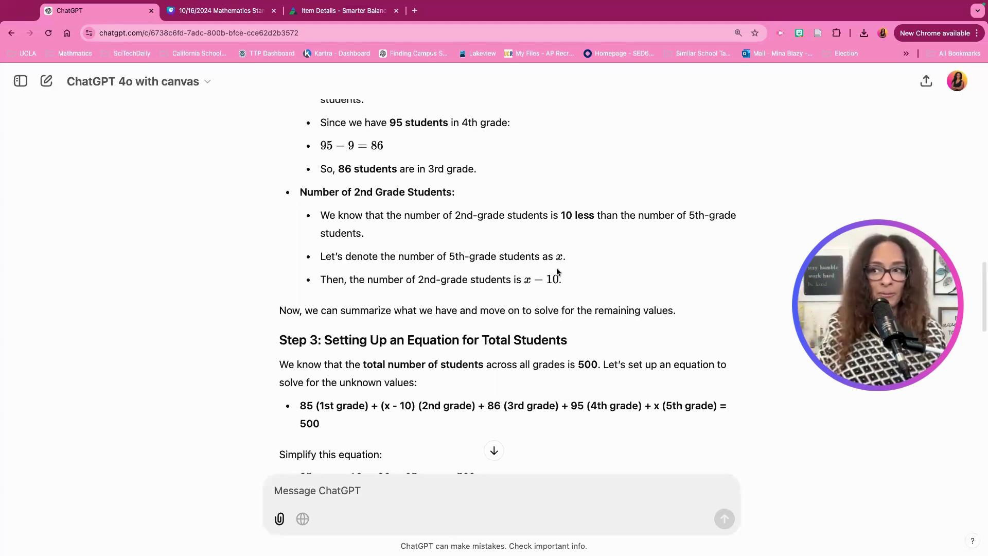
{"action": "scroll", "coordinate": [434, 403], "scroll_direction": "down", "scroll_amount": 10}
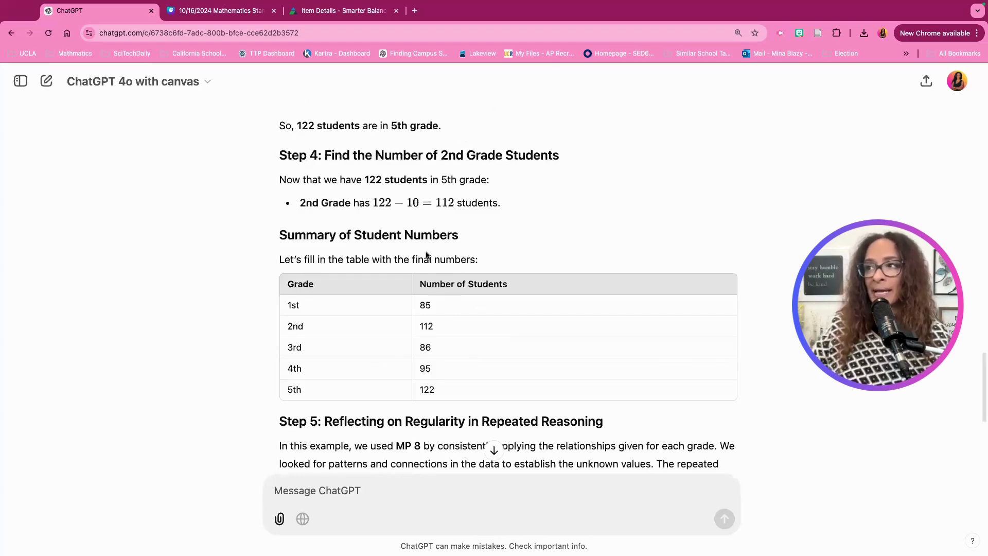
{"action": "scroll", "coordinate": [428, 255], "scroll_direction": "up", "scroll_amount": 5}
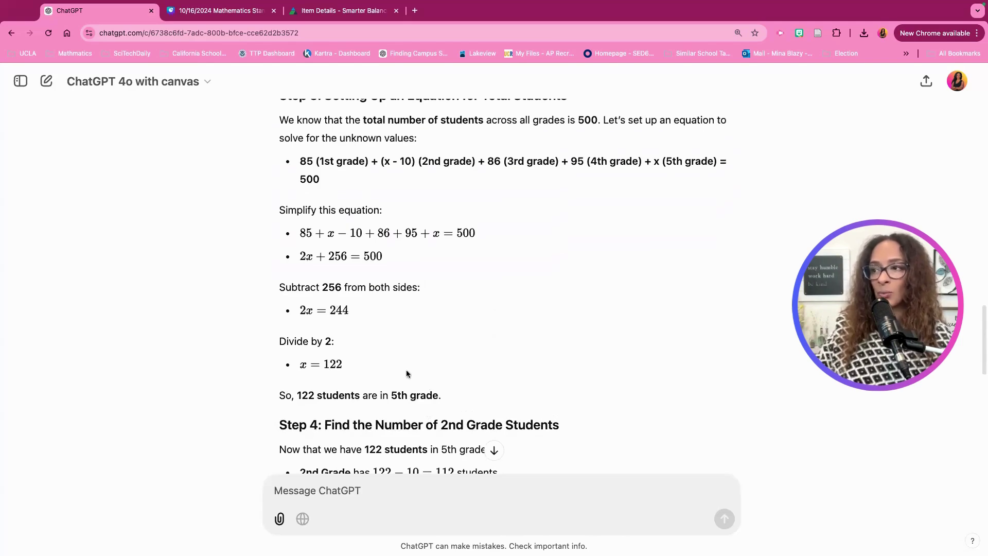
{"action": "scroll", "coordinate": [417, 372], "scroll_direction": "down", "scroll_amount": 3}
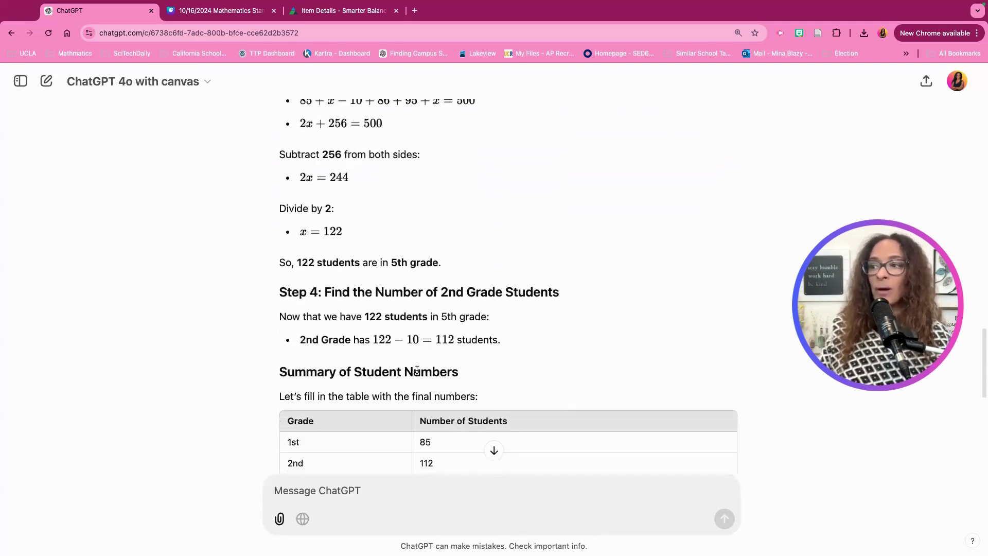
{"action": "scroll", "coordinate": [417, 371], "scroll_direction": "down", "scroll_amount": 4}
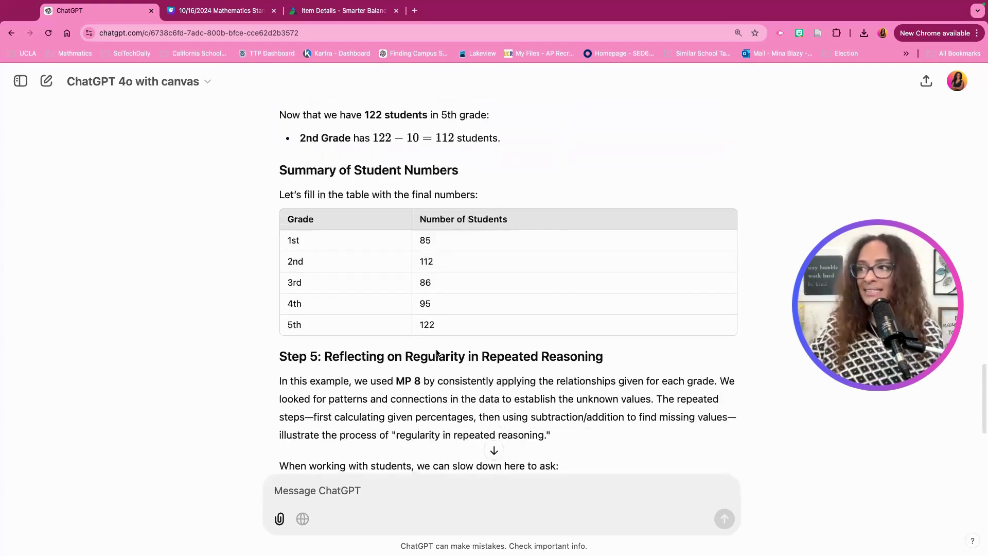
{"action": "scroll", "coordinate": [449, 338], "scroll_direction": "down", "scroll_amount": 4}
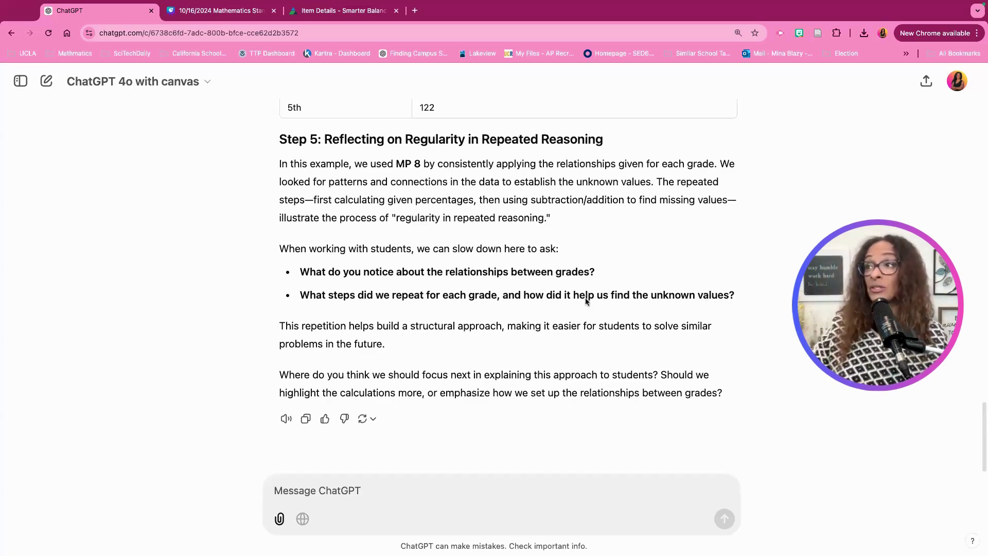
Revisit the original MP 8 prompt and its attached images in the ChatGPT conversation, and switch to the Smarter Balanced sample item
{"action": "scroll", "coordinate": [585, 303], "scroll_direction": "up", "scroll_amount": 12}
{"action": "scroll", "coordinate": [586, 302], "scroll_direction": "up", "scroll_amount": 15}
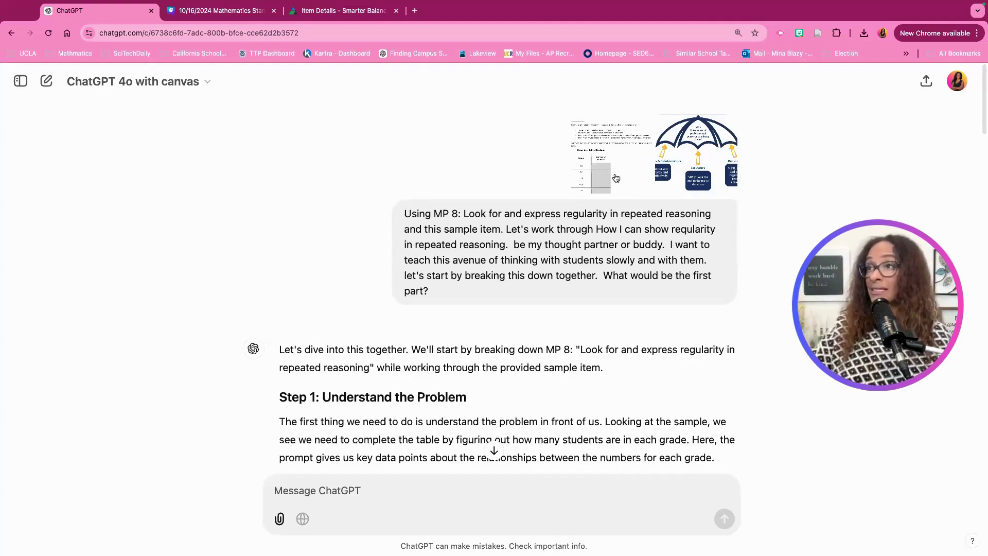
{"action": "left_click", "coordinate": [343, 10]}
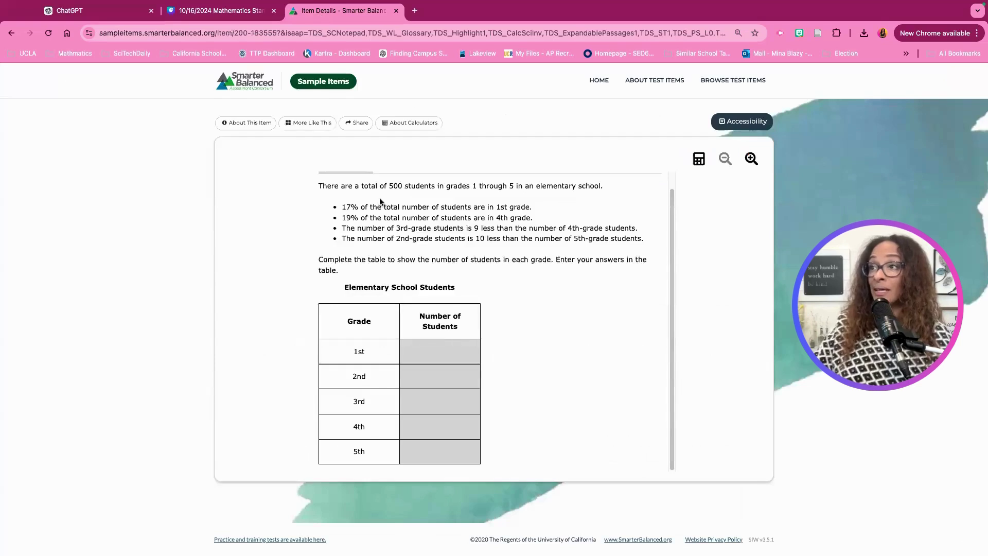